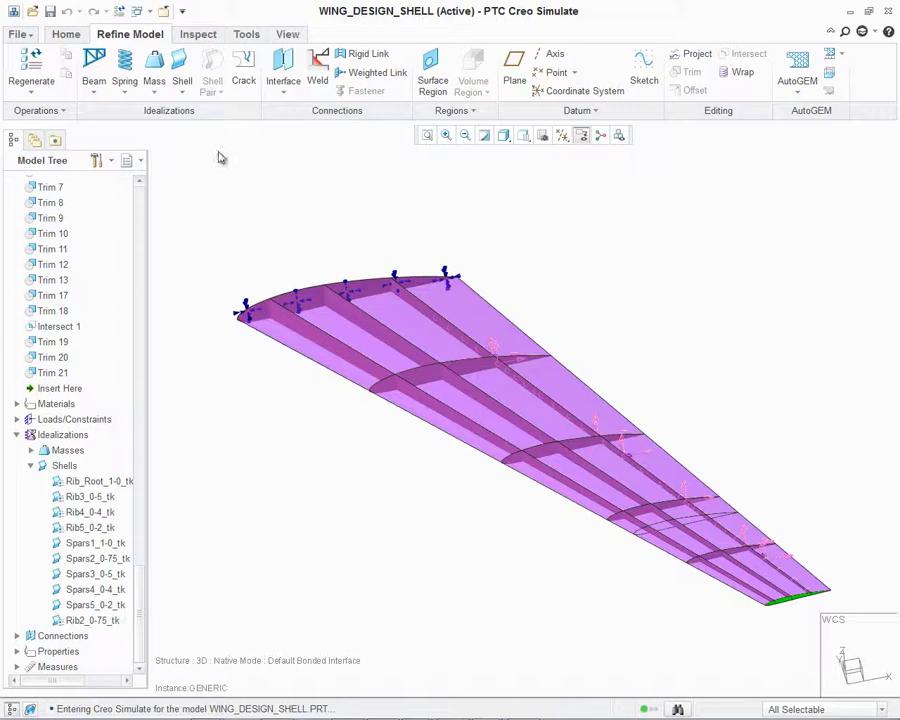
Start an Advanced shell with shell property 0-1 and material AL_2024-T3X_RWDC.
click(182, 70)
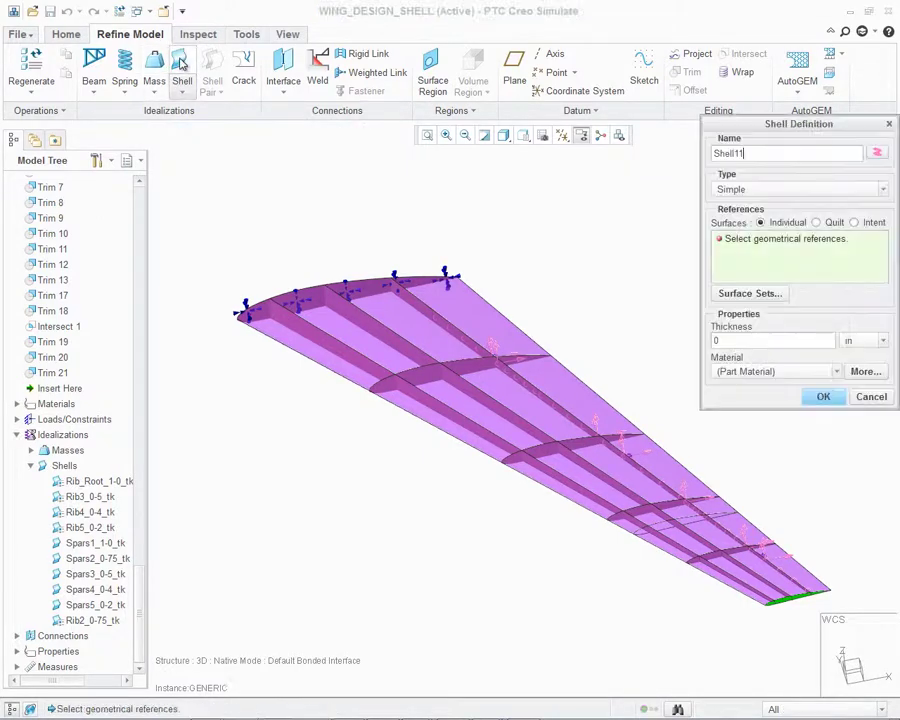
click(737, 191)
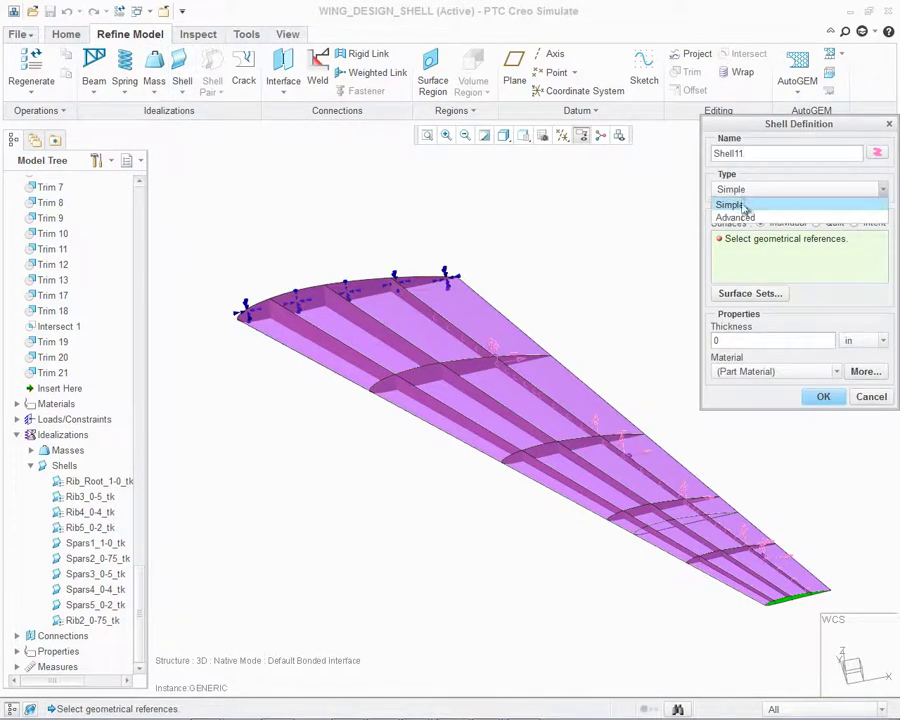
click(733, 217)
click(800, 341)
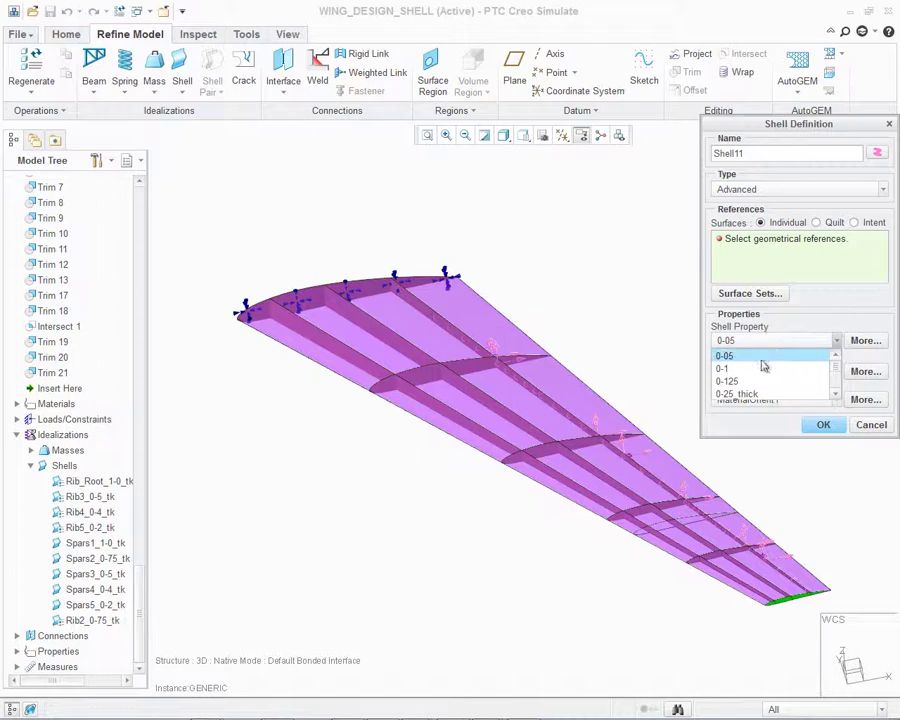
click(765, 367)
click(780, 371)
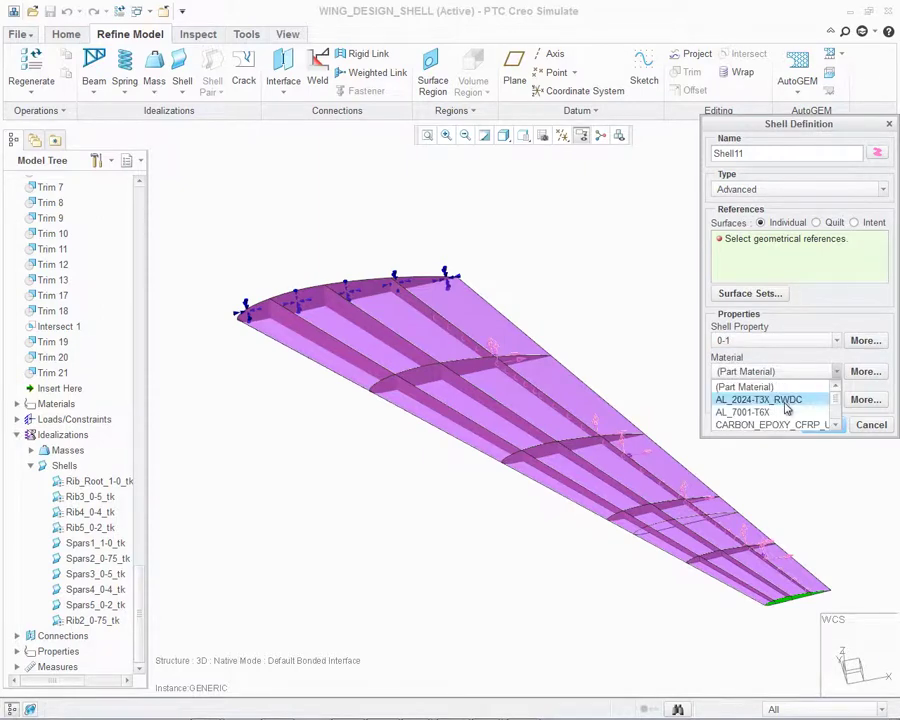
click(786, 401)
Apply the shell to the wing skin surfaces and create Shell11.
click(505, 370)
ctrl+click(534, 406)
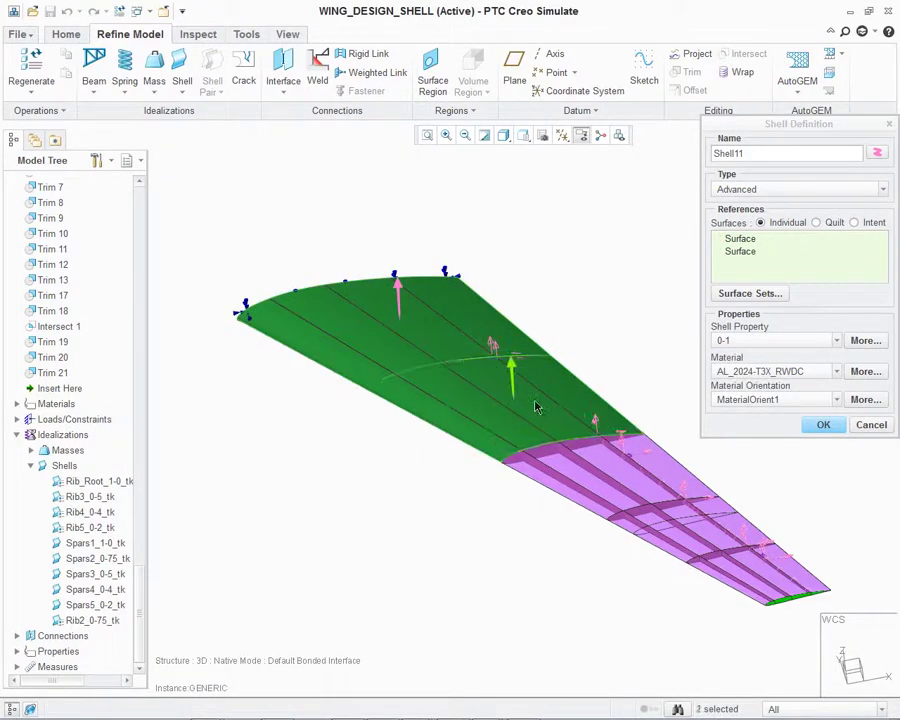
ctrl+click(626, 486)
ctrl+click(720, 545)
click(822, 425)
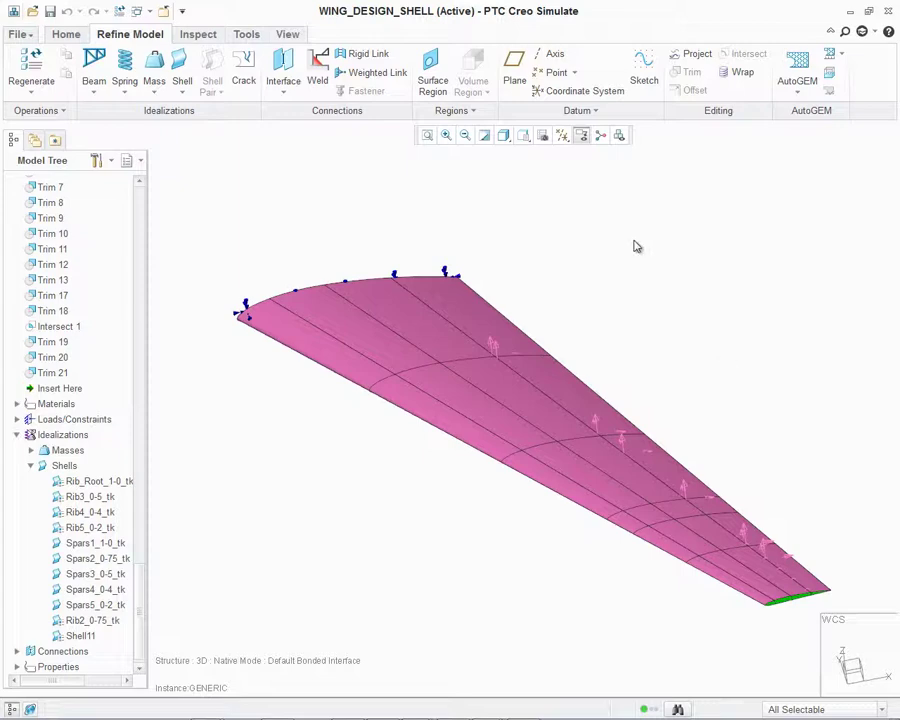
click(581, 135)
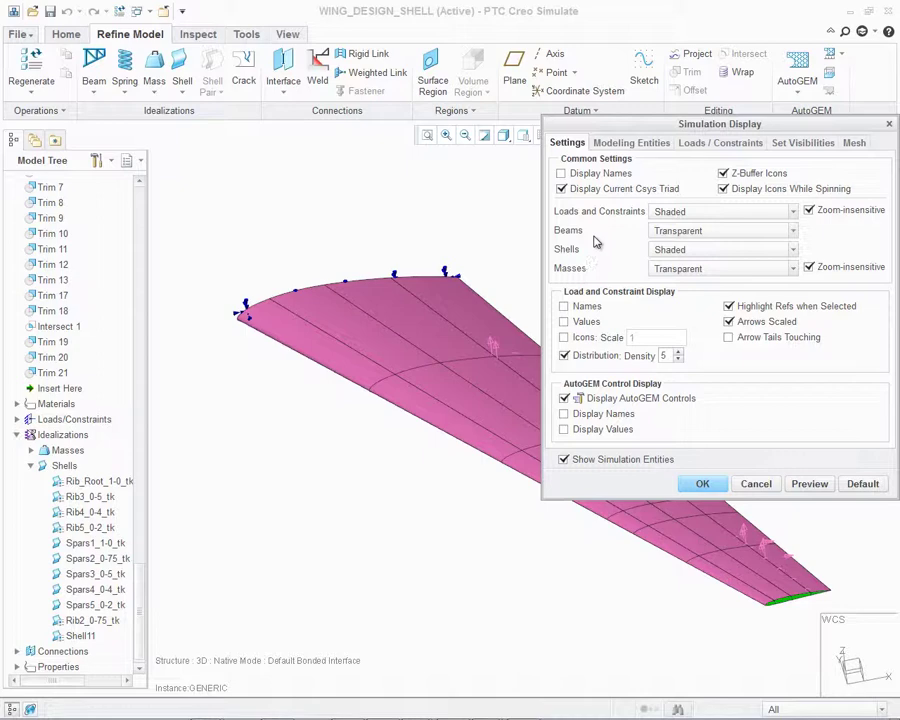
click(793, 250)
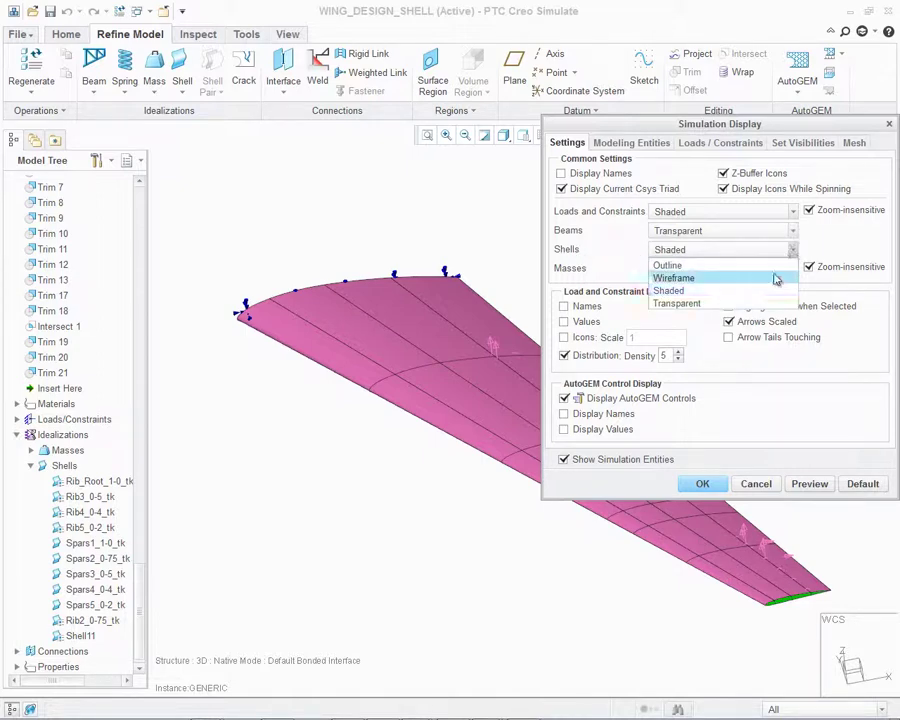
click(717, 279)
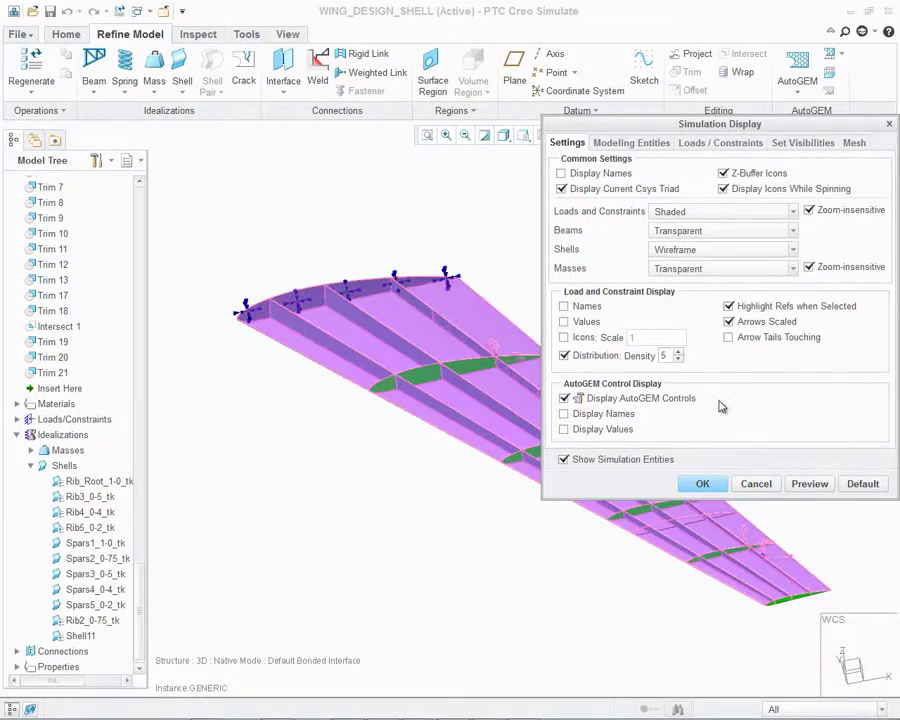
click(698, 250)
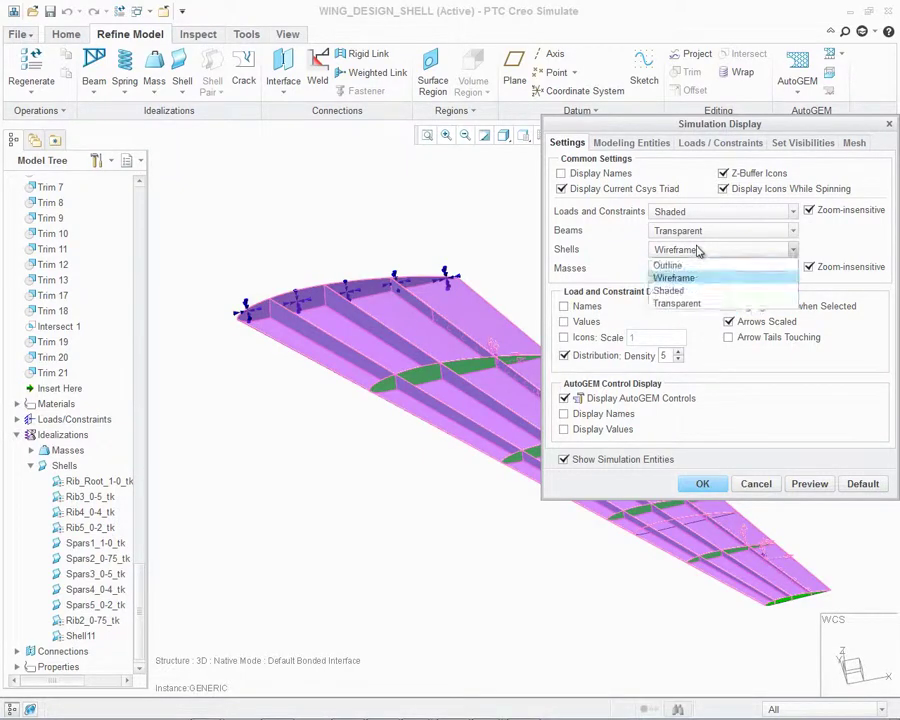
click(672, 290)
click(703, 485)
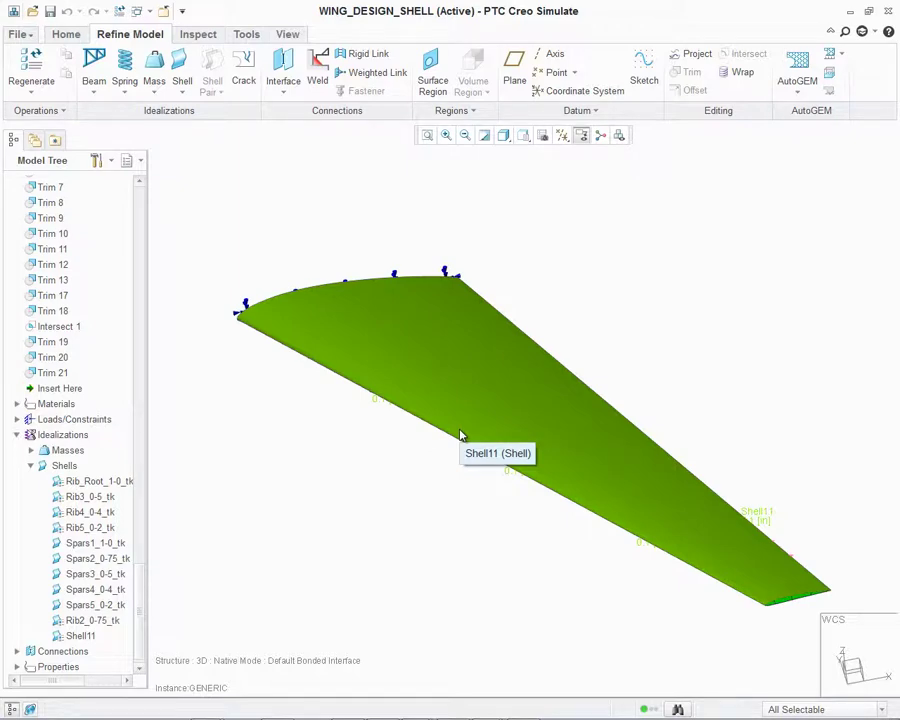
Orbit the wing to an end-on view.
mouse_move(461, 435)
middle_down()
mouse_move(462, 426)
mouse_move(414, 422)
mouse_move(470, 438)
mouse_move(475, 466)
middle_up()
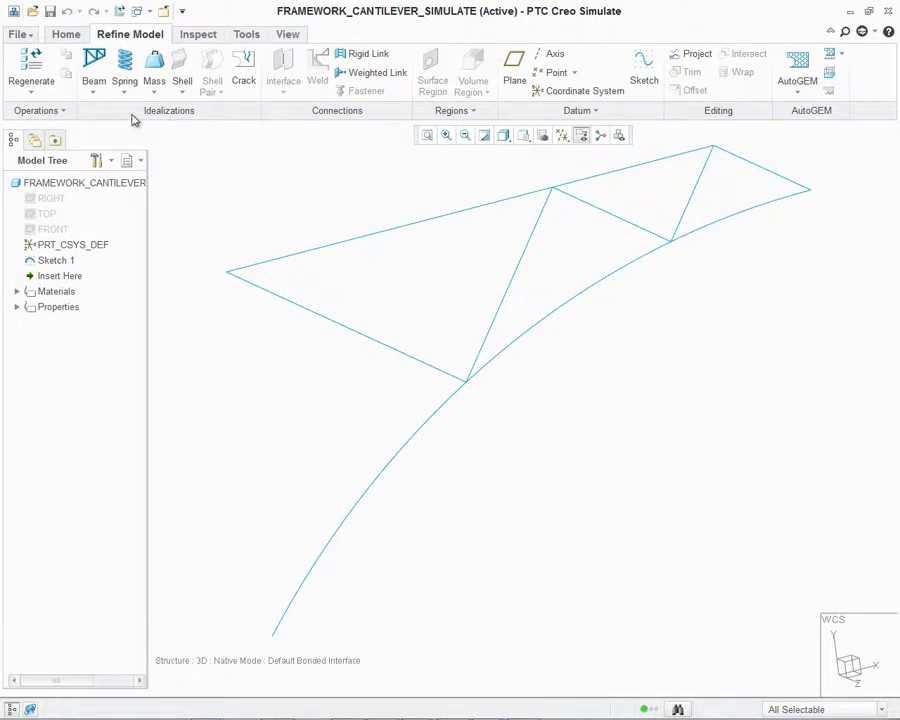
Create Beam1 on the frame sketch curve with SS material.
click(94, 72)
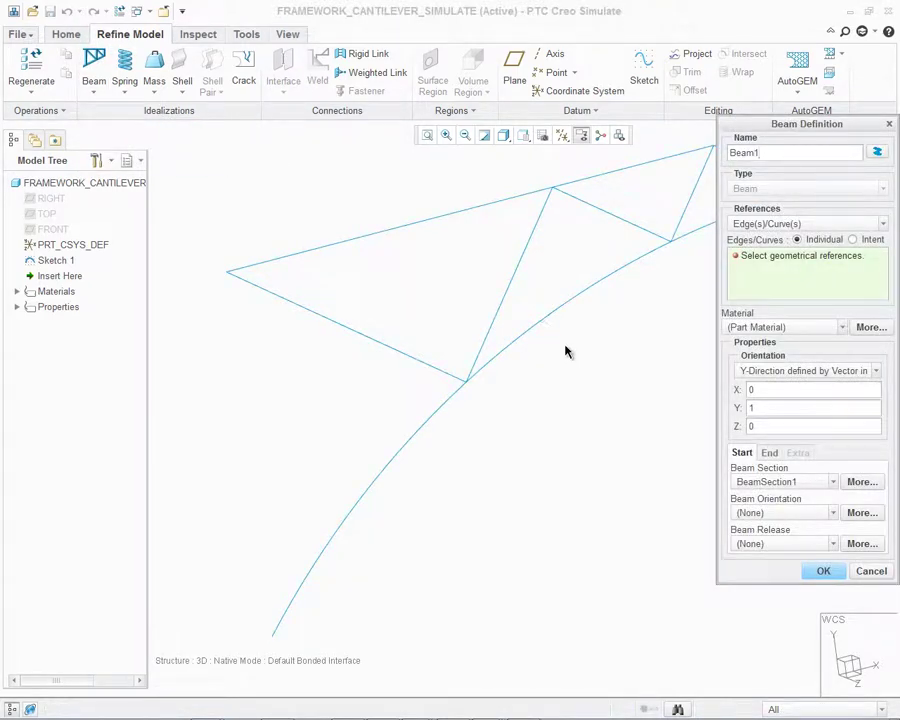
click(390, 236)
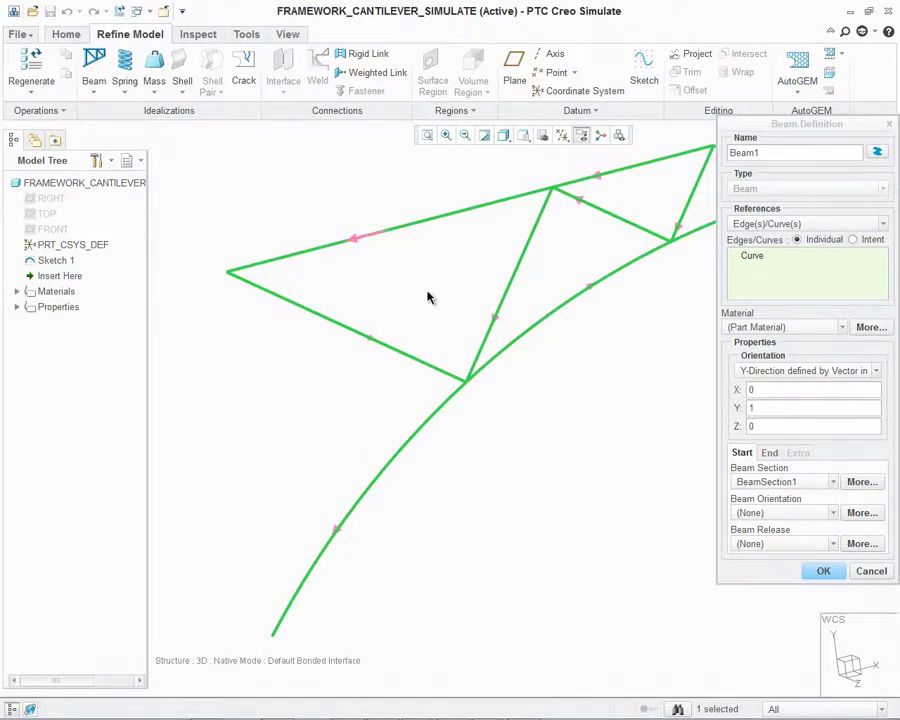
click(770, 328)
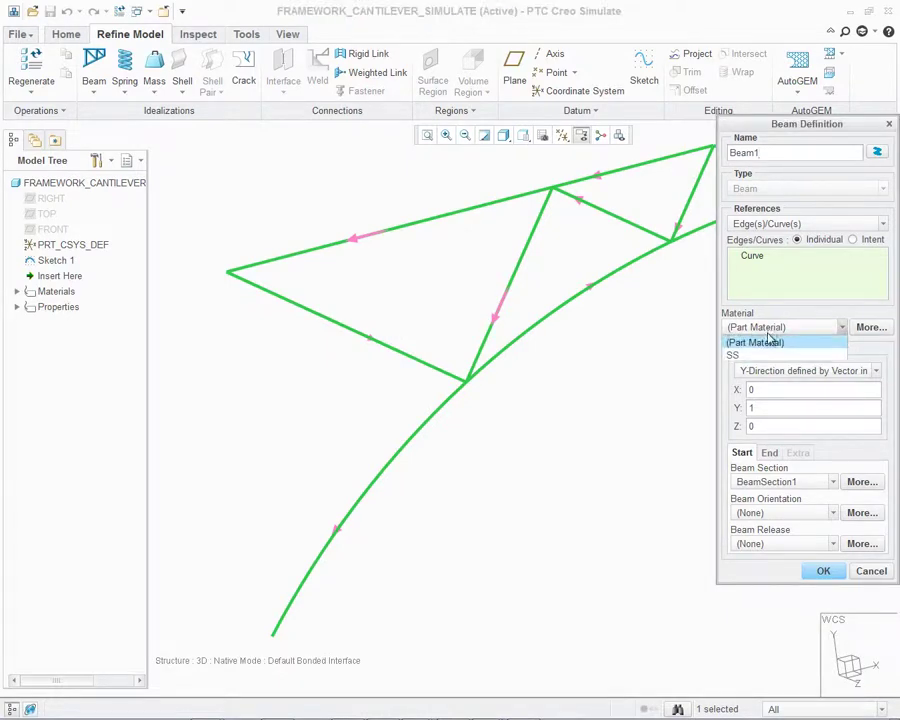
click(761, 356)
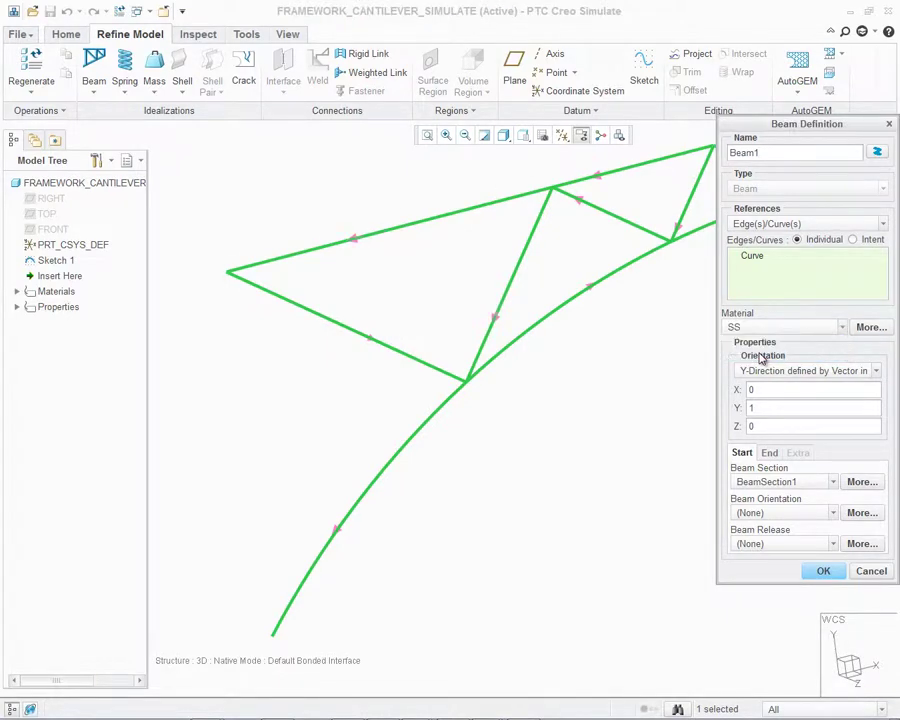
click(823, 571)
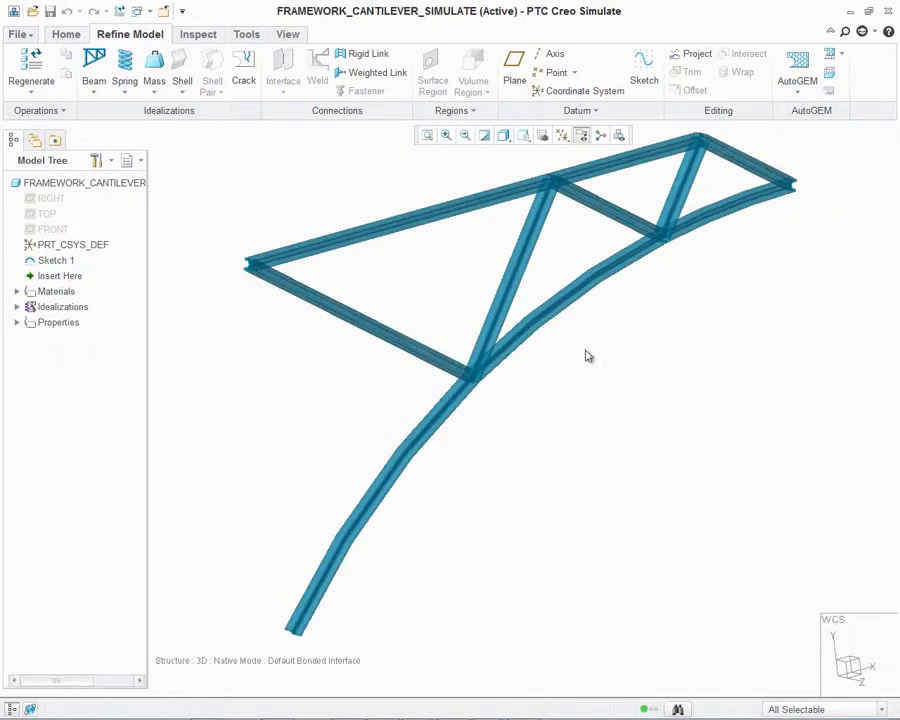
Set Beams to Shaded in Simulation Display, then orbit the framework to inspect it.
click(619, 135)
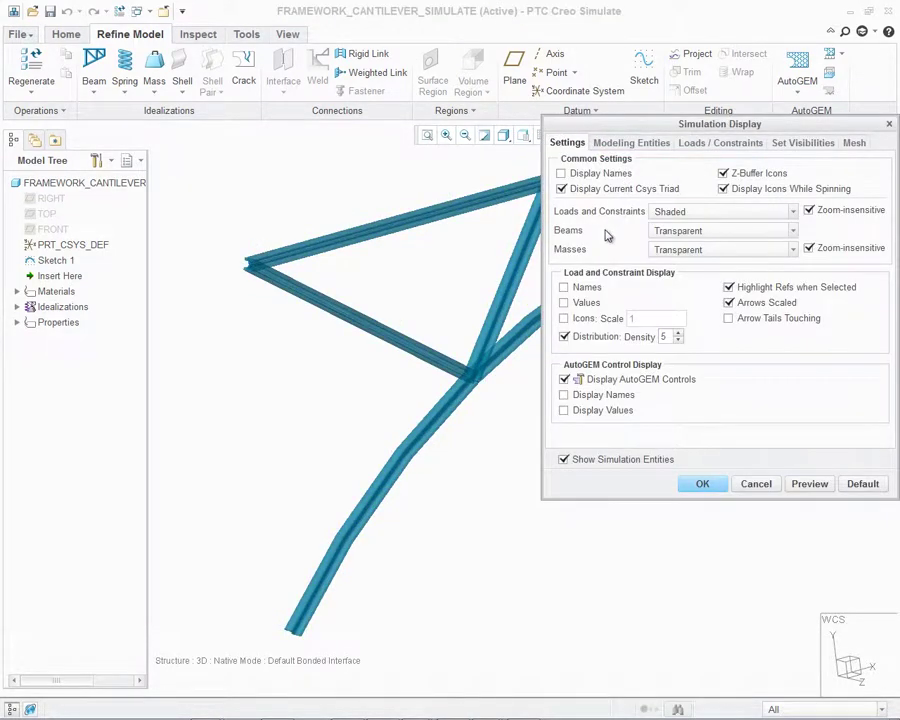
click(760, 231)
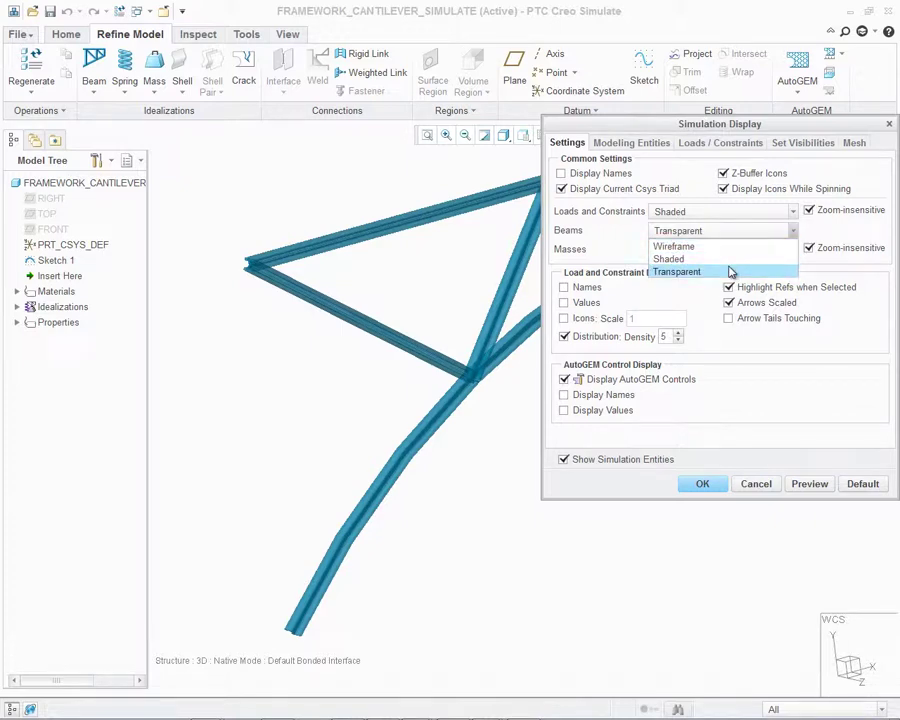
click(718, 259)
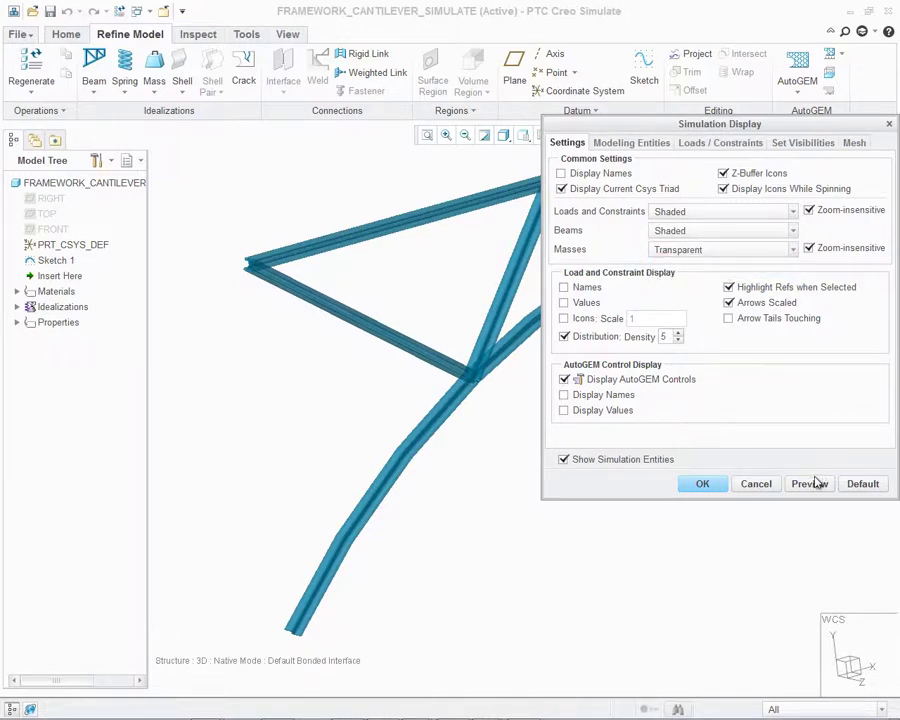
click(704, 485)
mouse_move(530, 446)
middle_down()
mouse_move(583, 396)
mouse_move(625, 384)
mouse_move(492, 386)
mouse_move(464, 402)
mouse_move(463, 413)
middle_up()
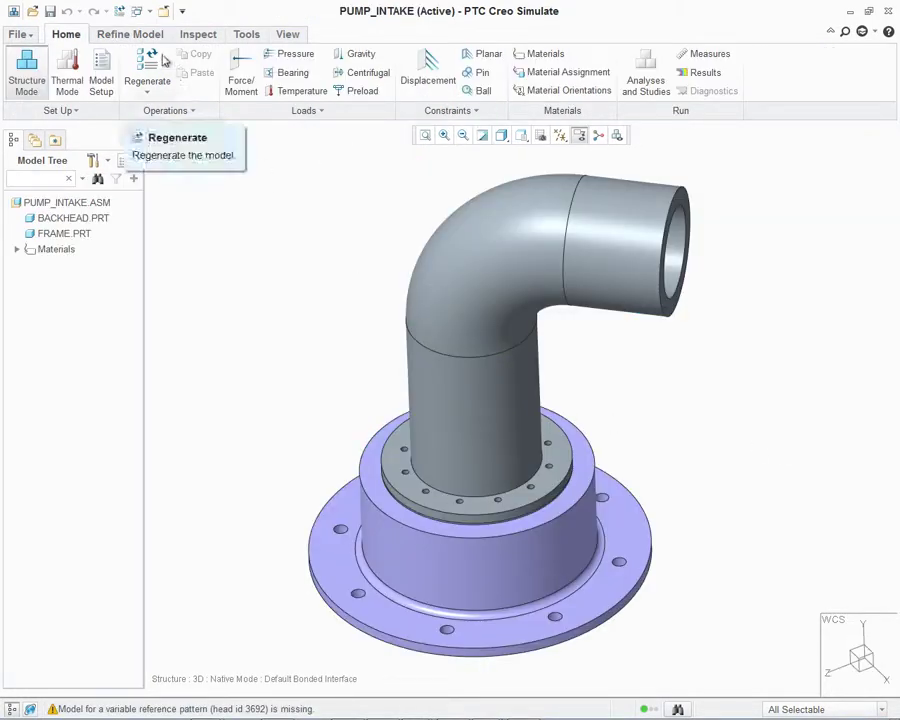
Create a Bolt fastener joining the FRAME and BACKHEAD hole edges.
click(152, 34)
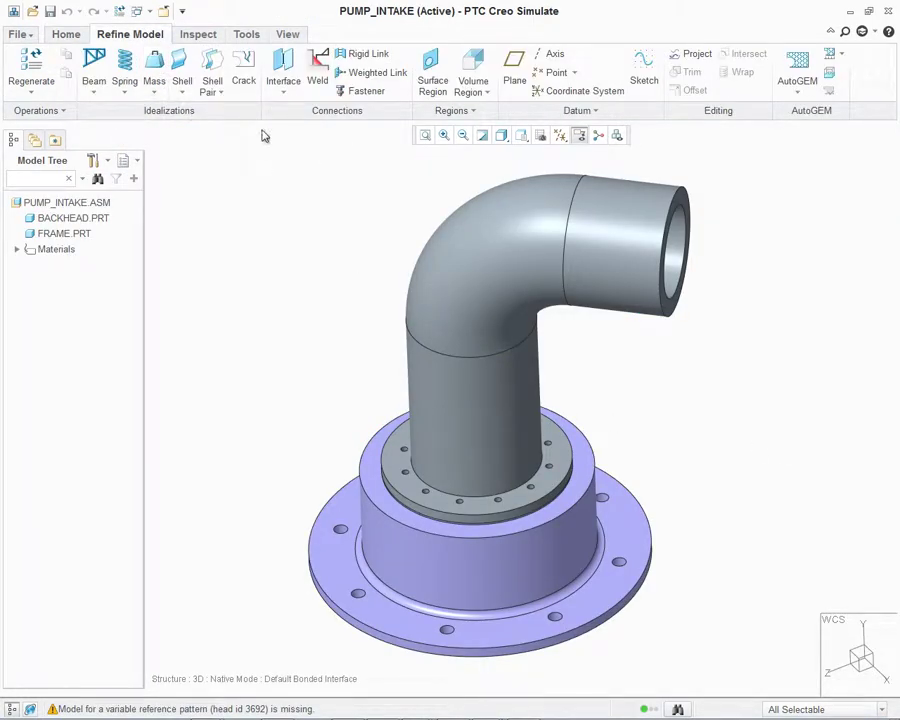
click(364, 93)
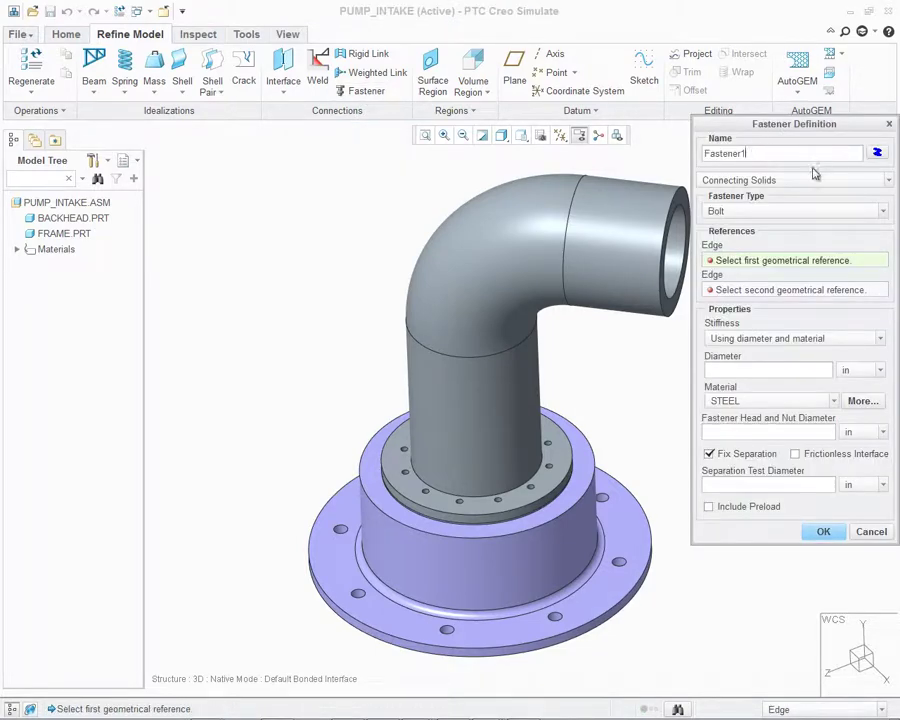
click(792, 211)
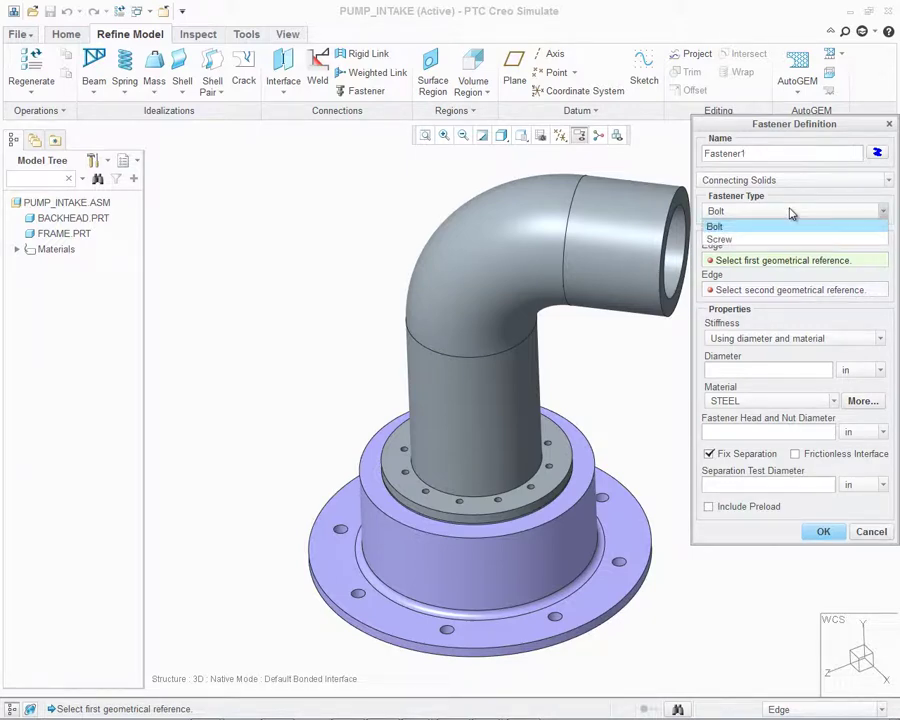
click(792, 212)
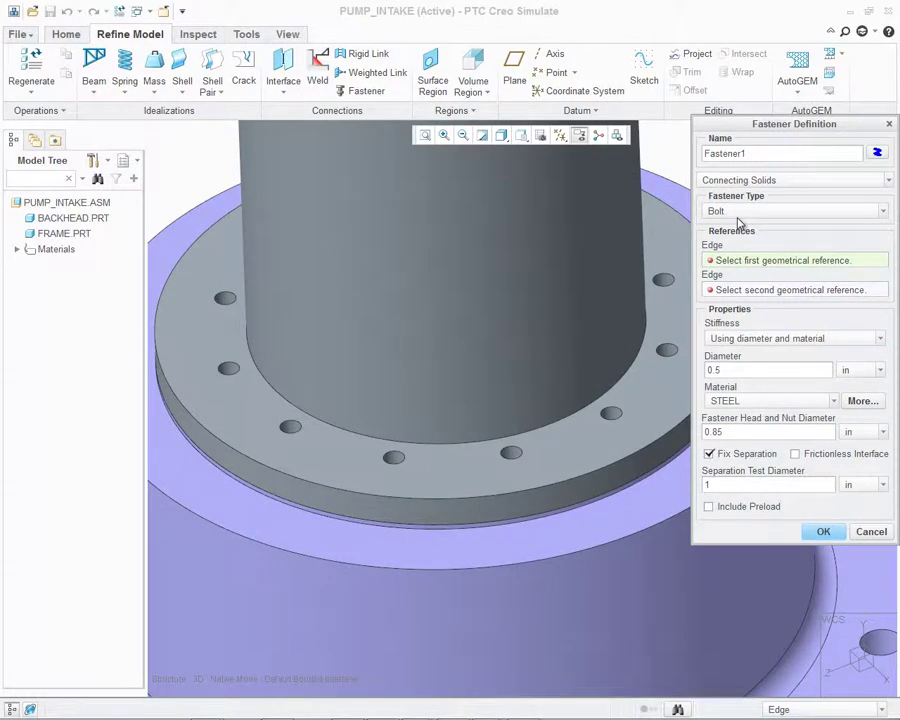
click(506, 463)
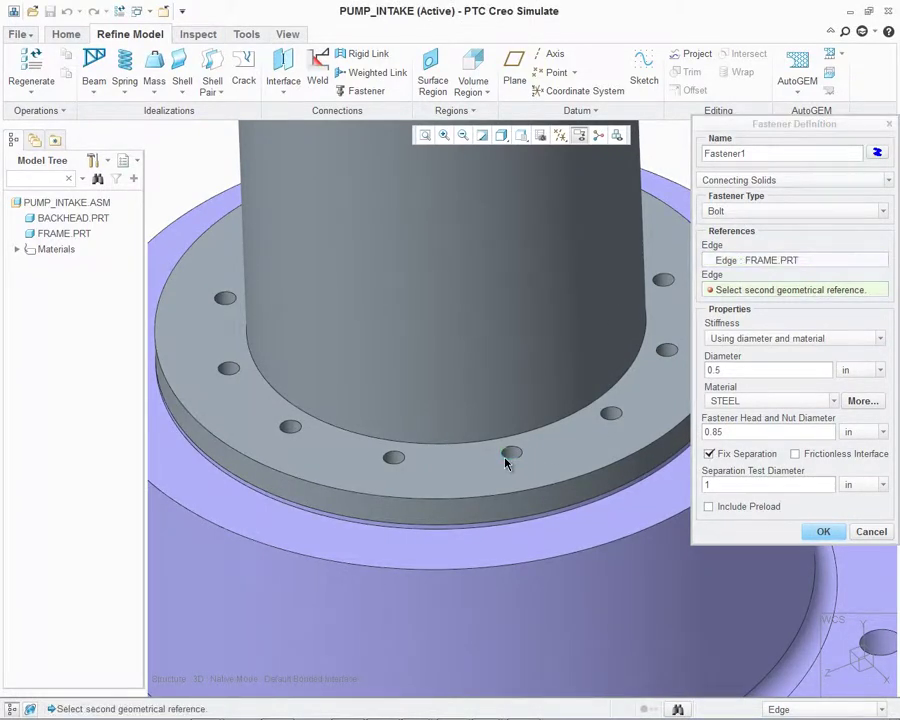
click(506, 517)
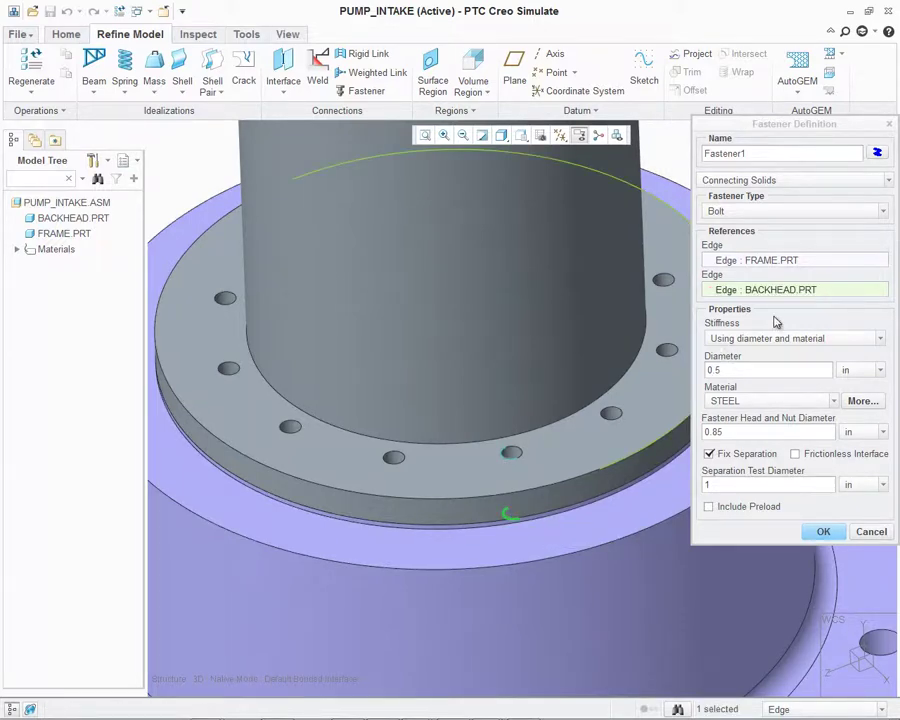
click(823, 531)
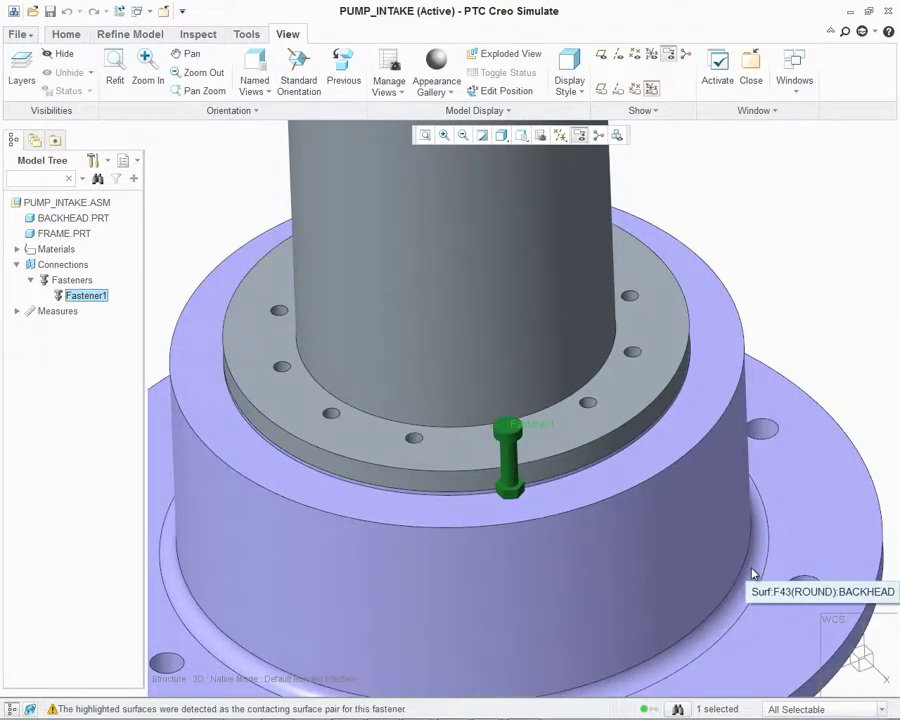
Deselect Fastener1 and change fastener display from Transparent to Shaded.
click(794, 356)
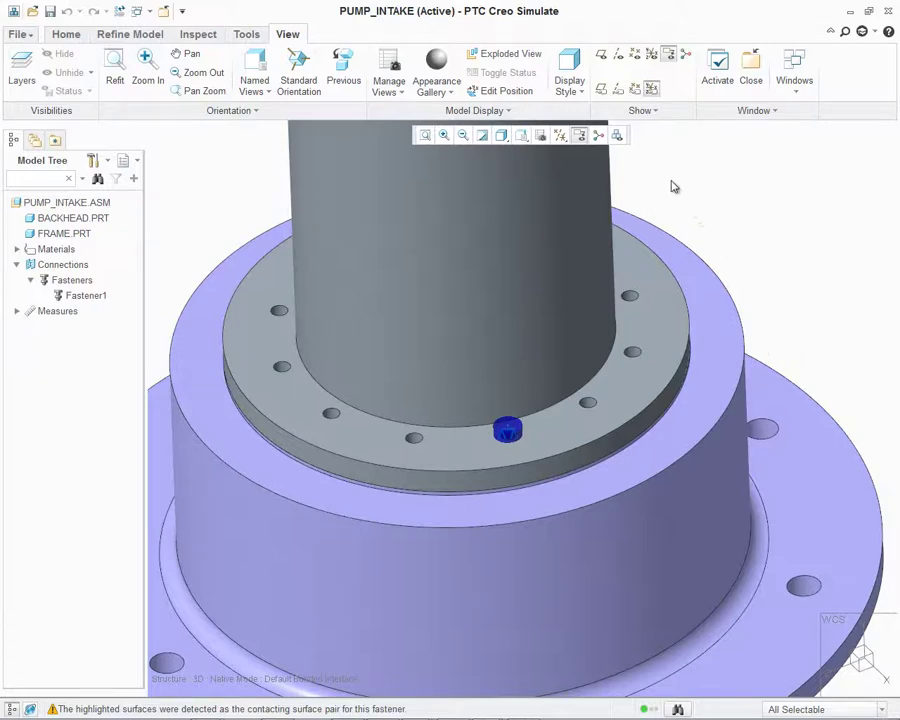
click(618, 135)
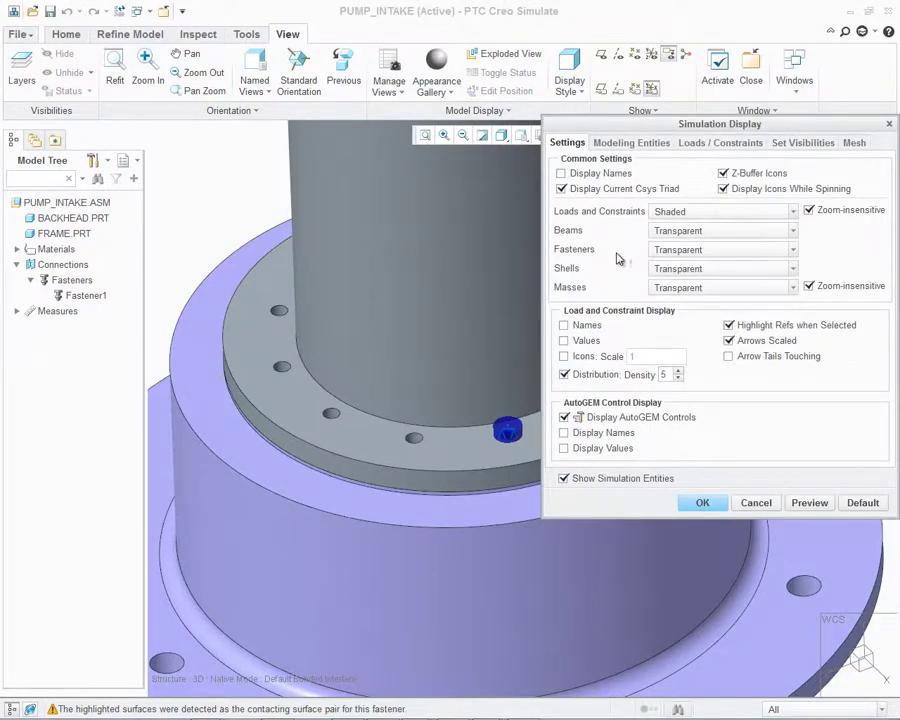
click(794, 250)
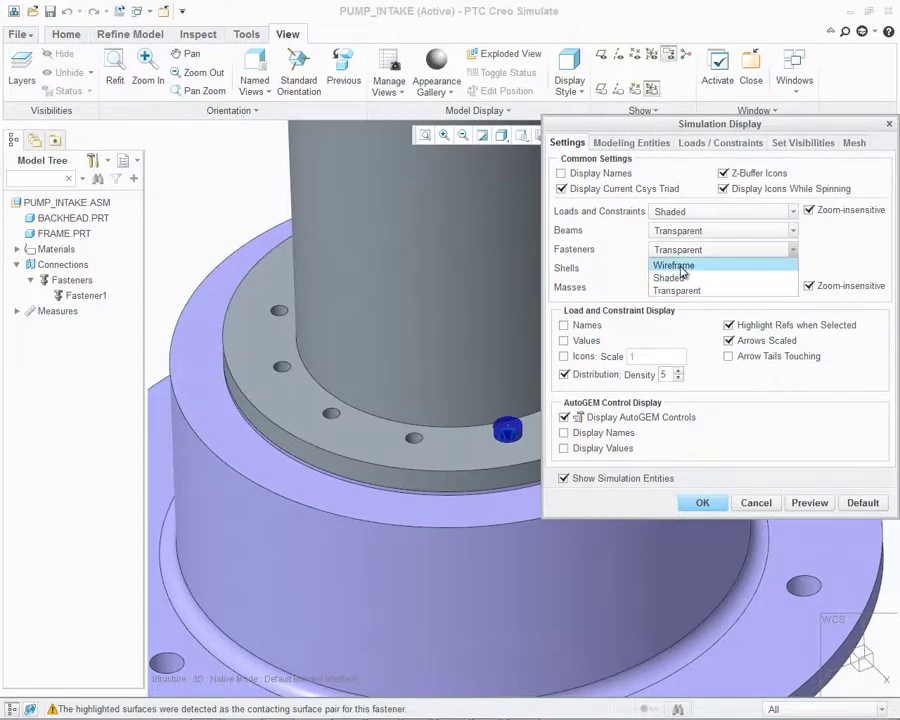
click(680, 278)
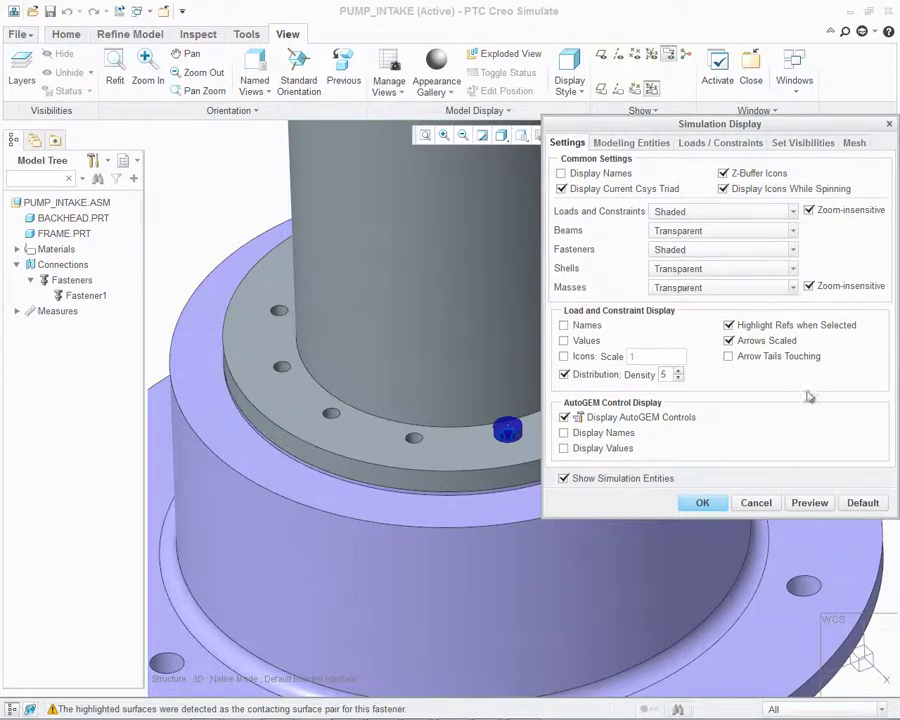
click(702, 503)
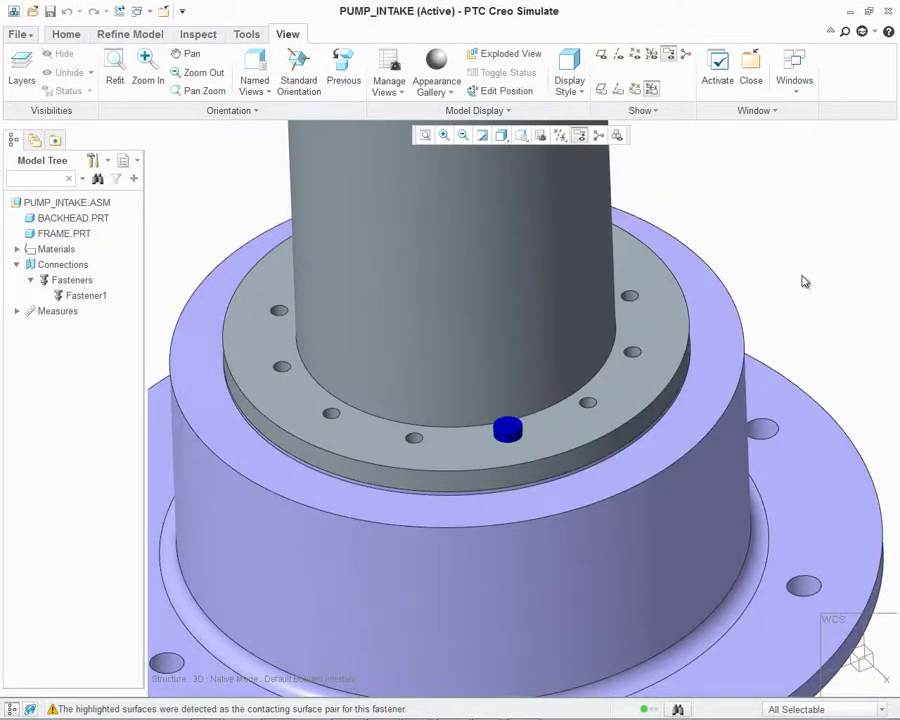